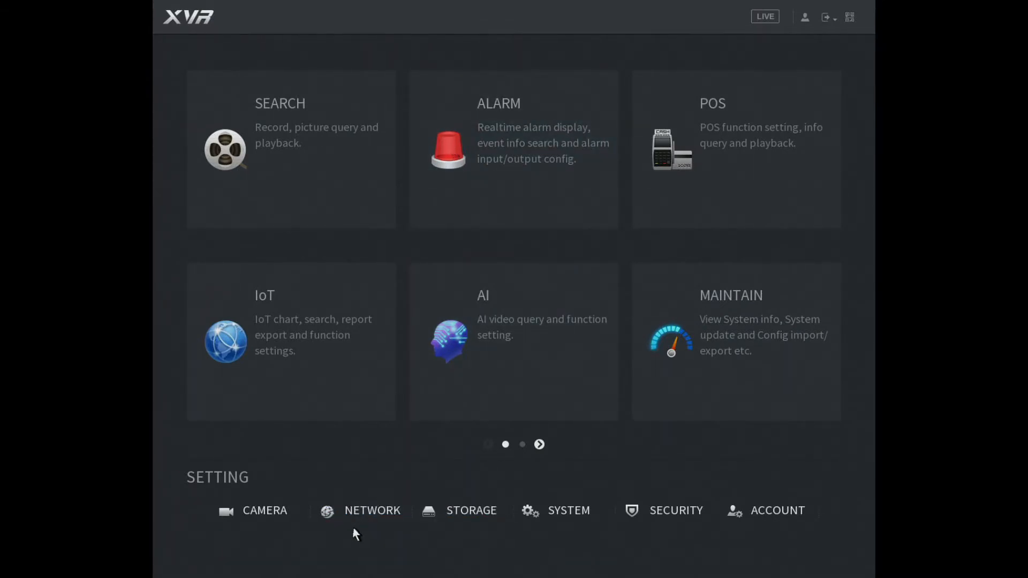
Set NIC1 to obtain its address by DHCP, resetting its address fields to 0.0.0.0, and apply.
click(368, 513)
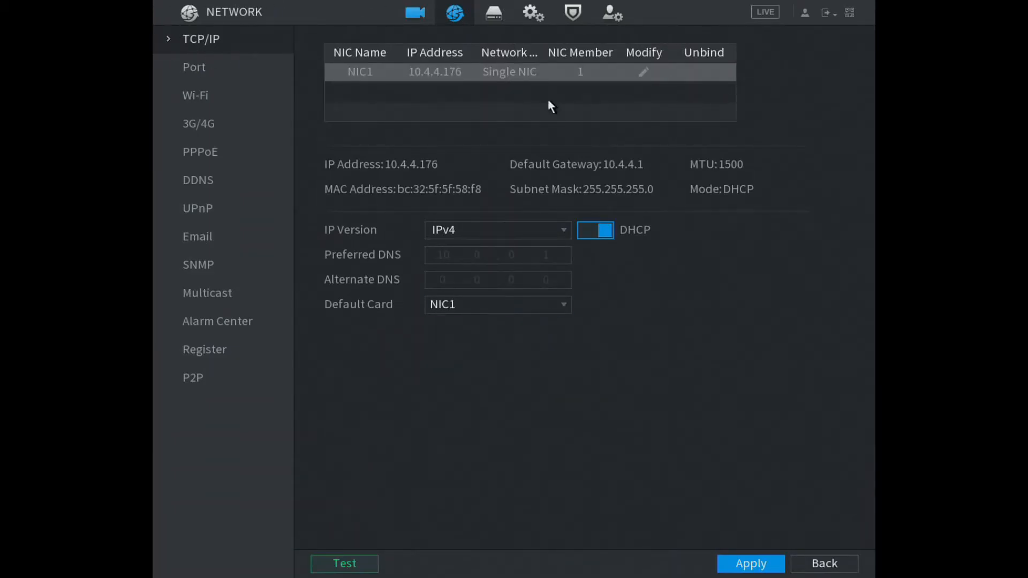
click(642, 71)
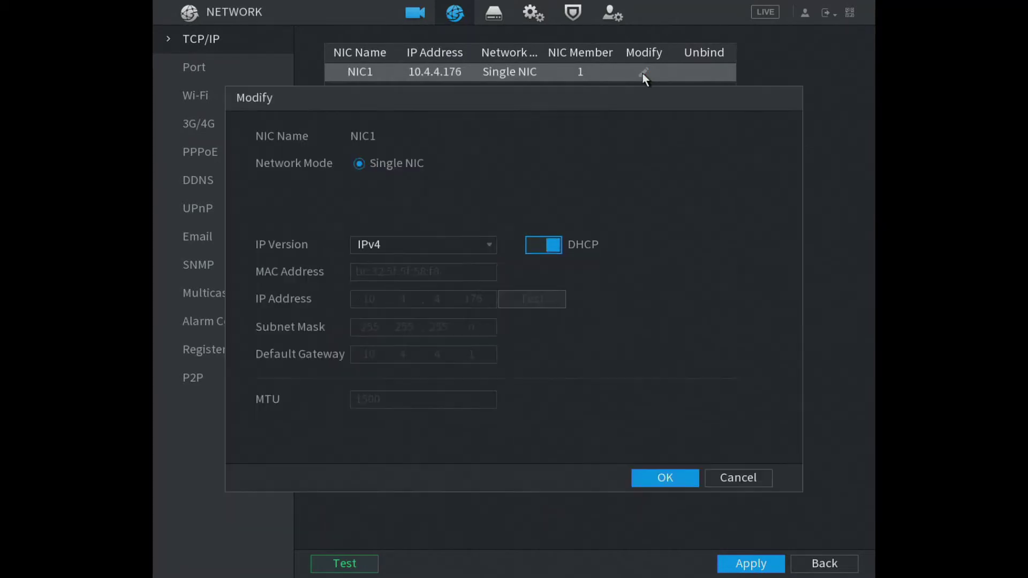
click(551, 246)
click(665, 477)
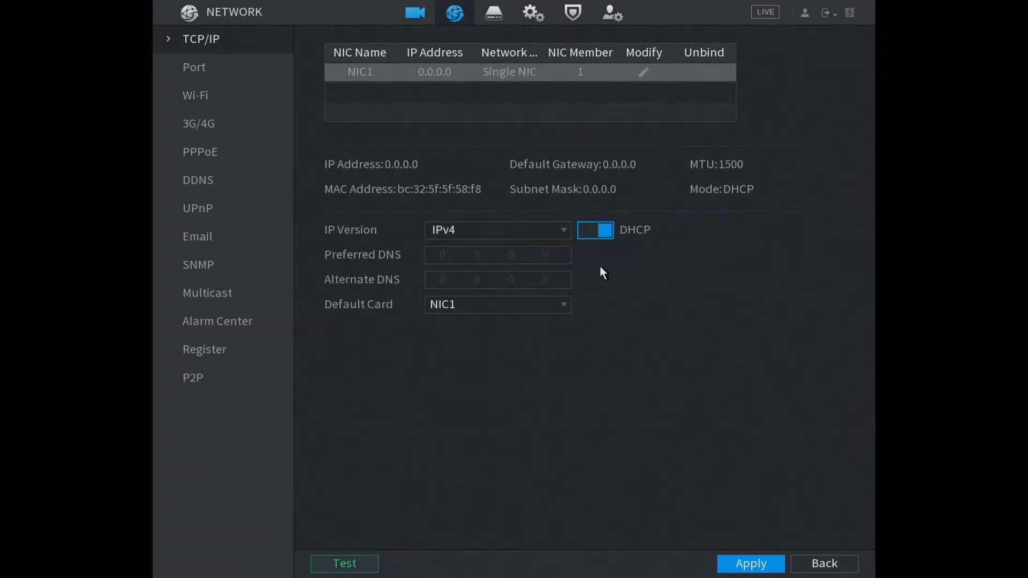
click(750, 563)
Switch P2P off, dismiss the push-notification note, and re-enable P2P to Online status.
click(210, 383)
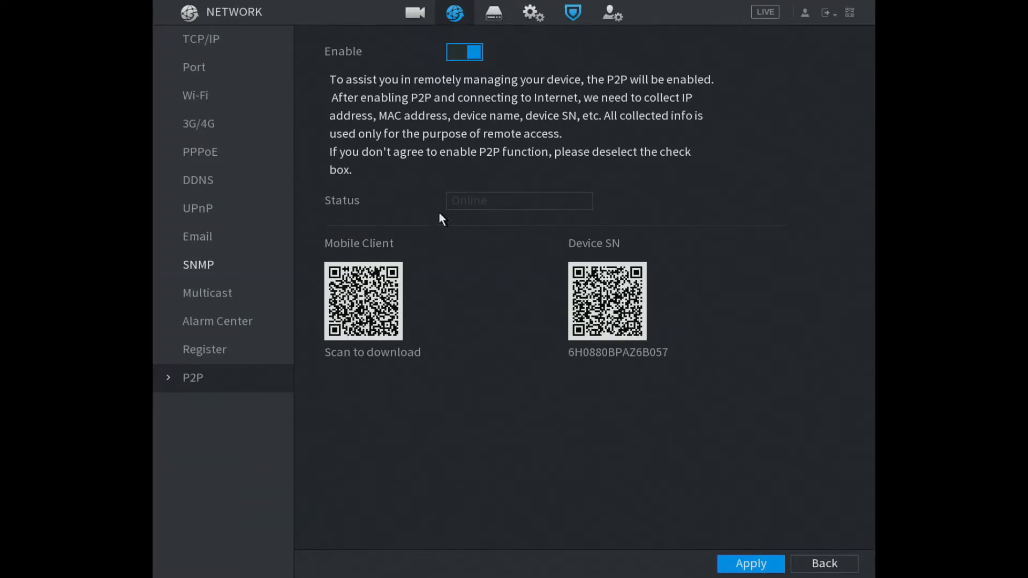
click(464, 52)
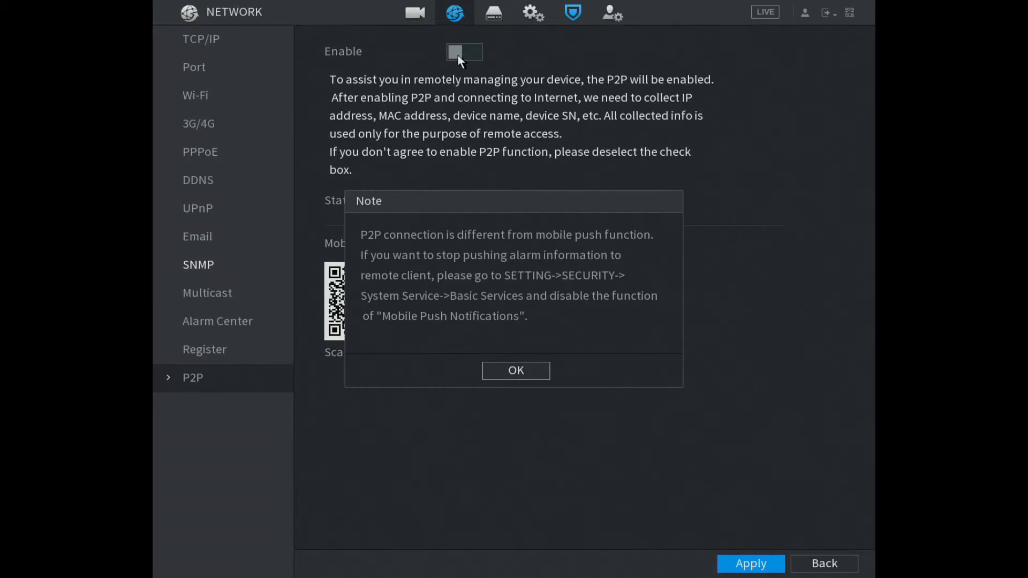
click(518, 368)
click(470, 55)
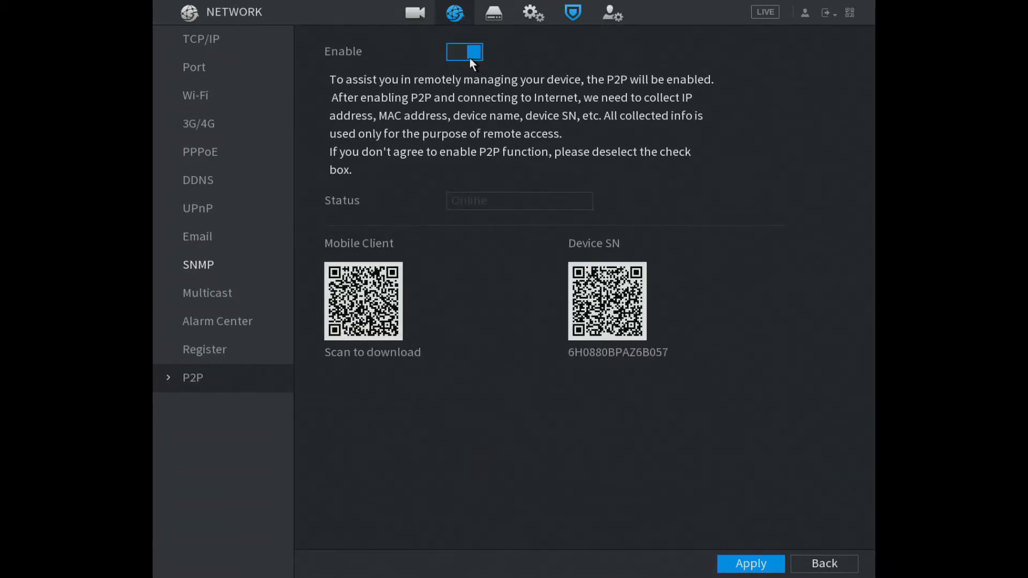